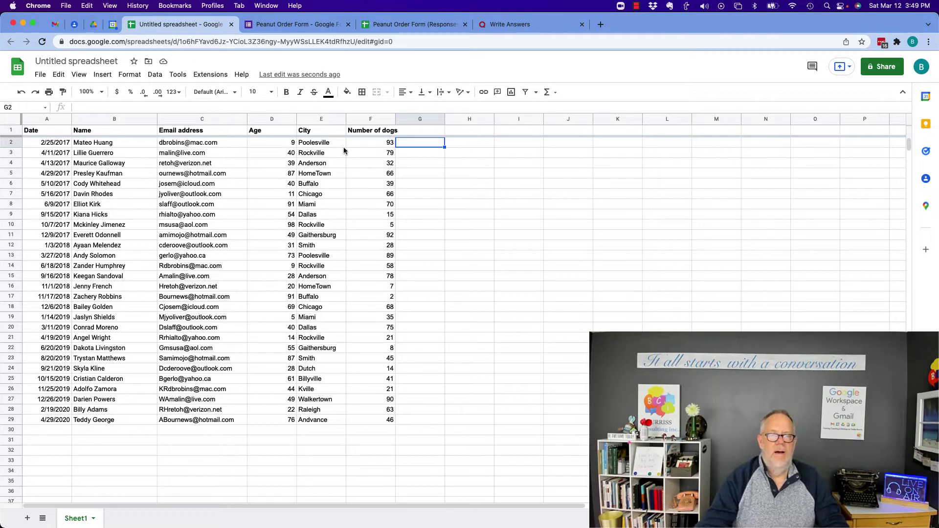
Bring up the dropdown arrow on the Date column (A) header
mouse_move(224, 184)
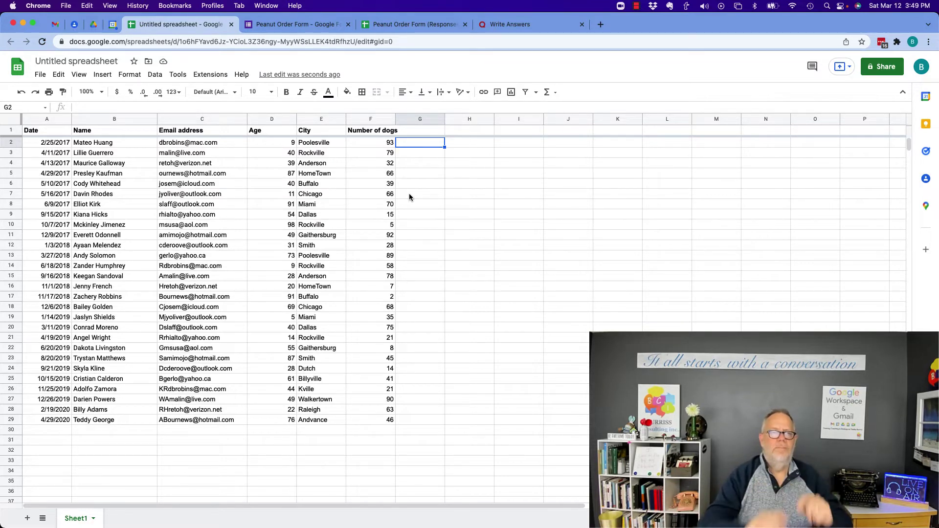
Sort the sheet by Date, first oldest to newest, then newest to oldest
click(67, 121)
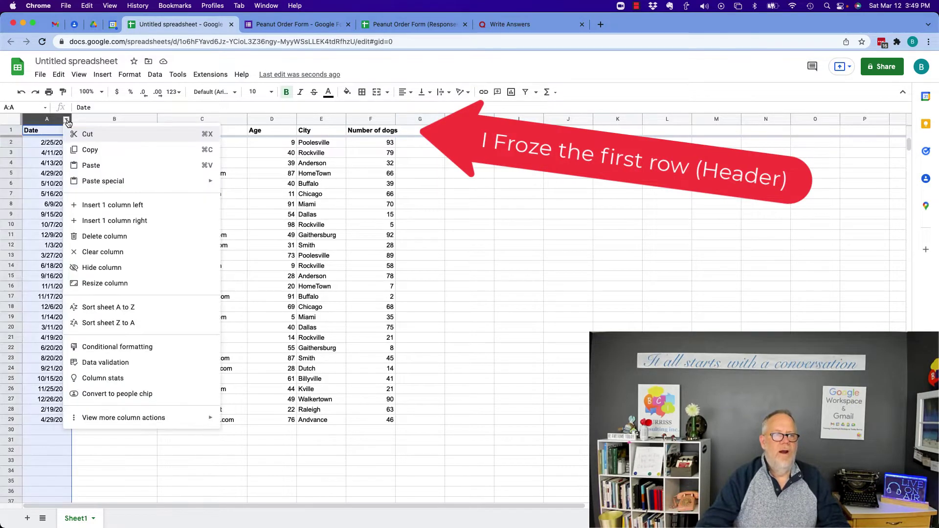
click(111, 311)
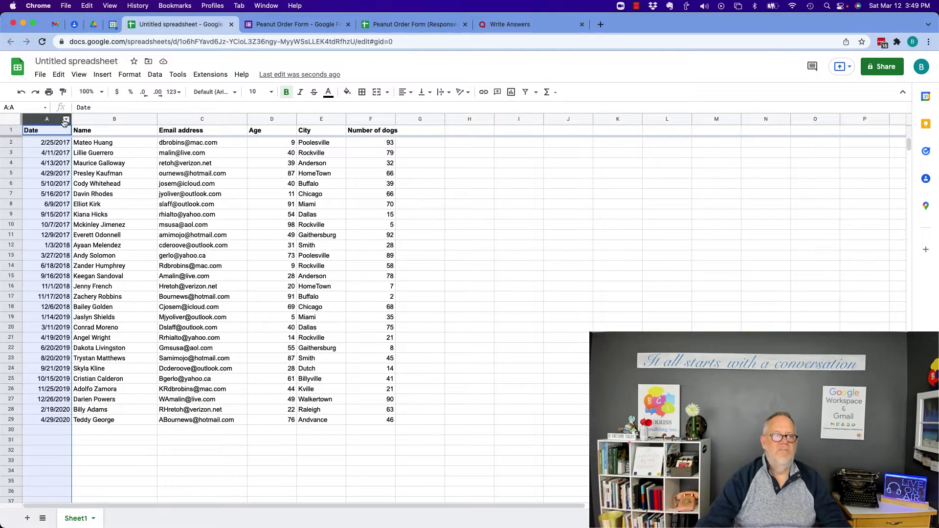
click(66, 120)
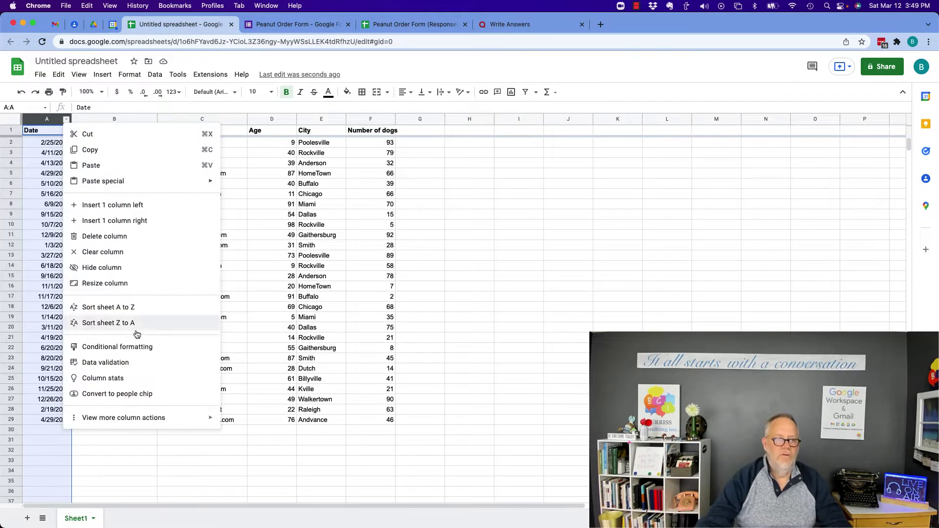
click(122, 323)
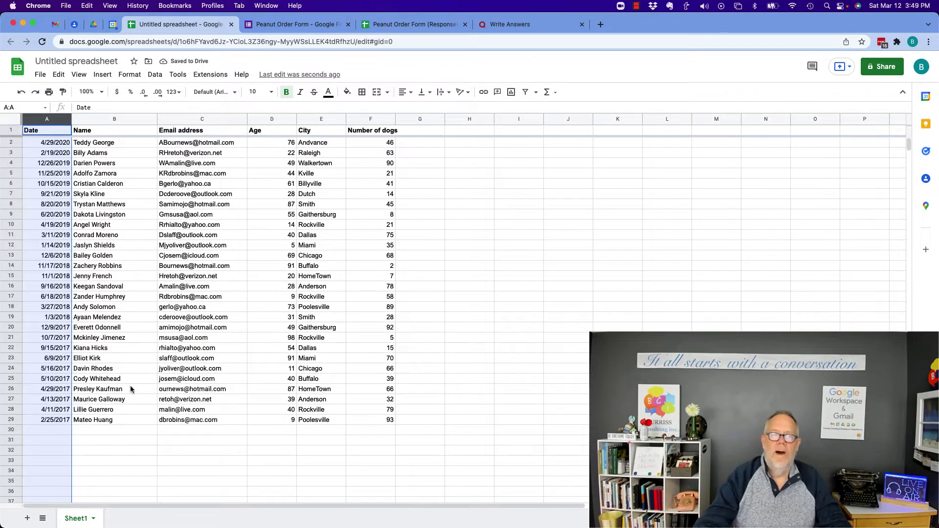
click(162, 357)
Sort the sheet A to Z by Name, then Email, finishing with Age ascending
click(152, 120)
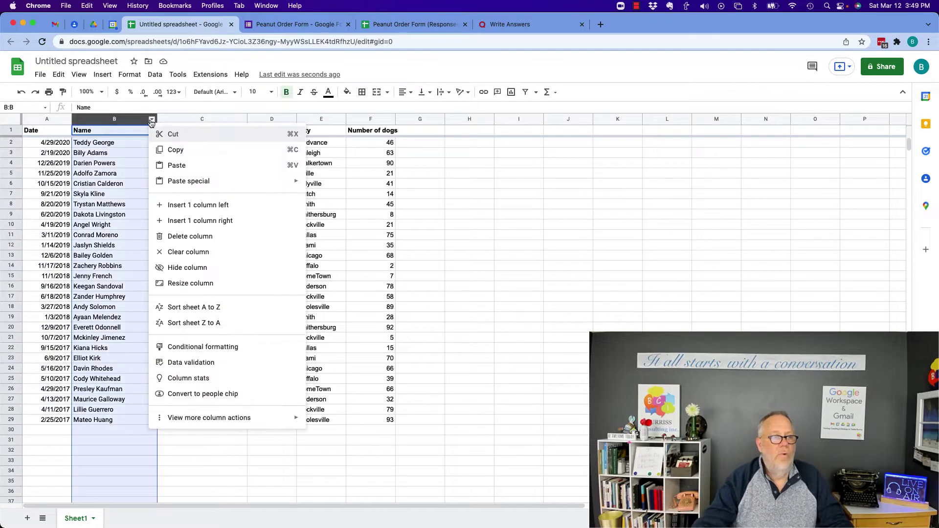
click(180, 307)
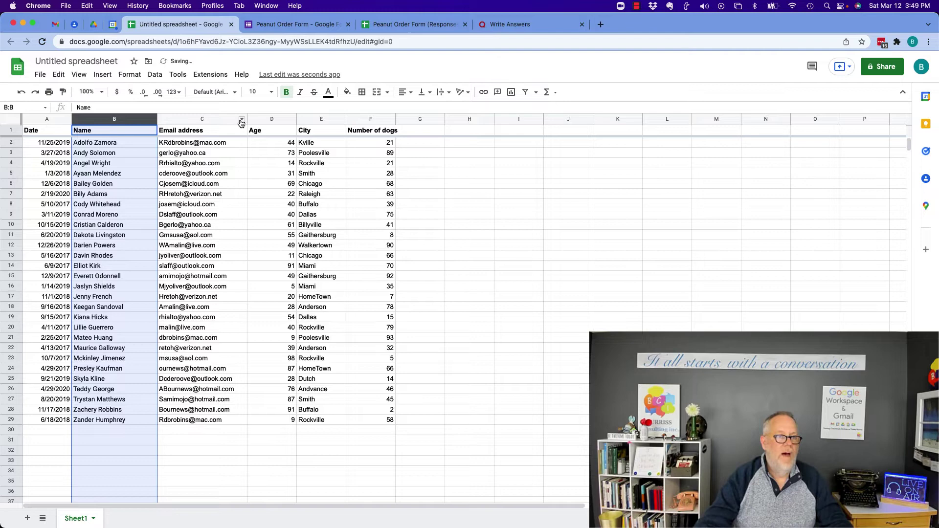
click(242, 120)
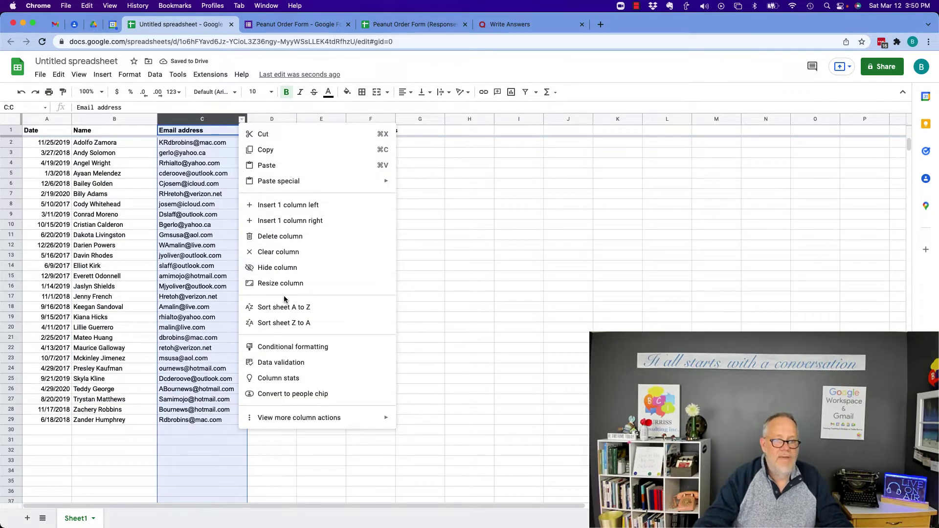
click(274, 308)
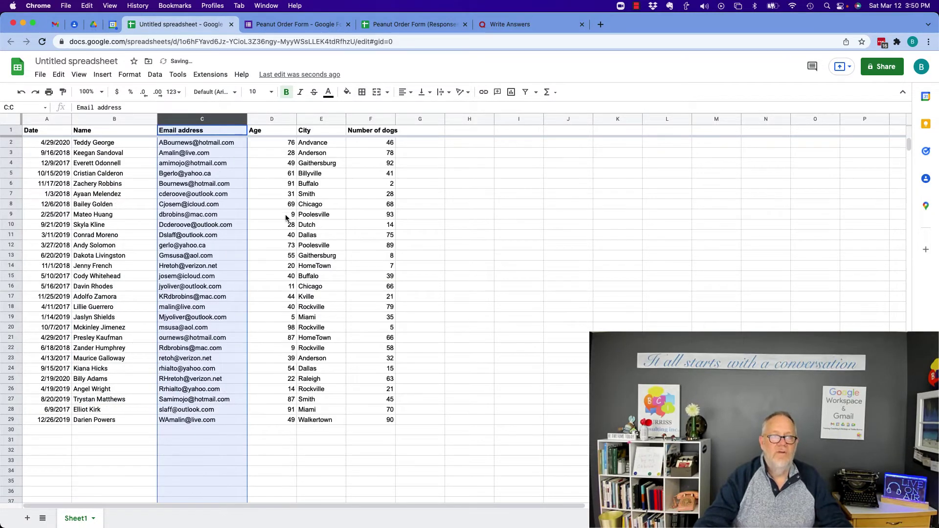
click(291, 119)
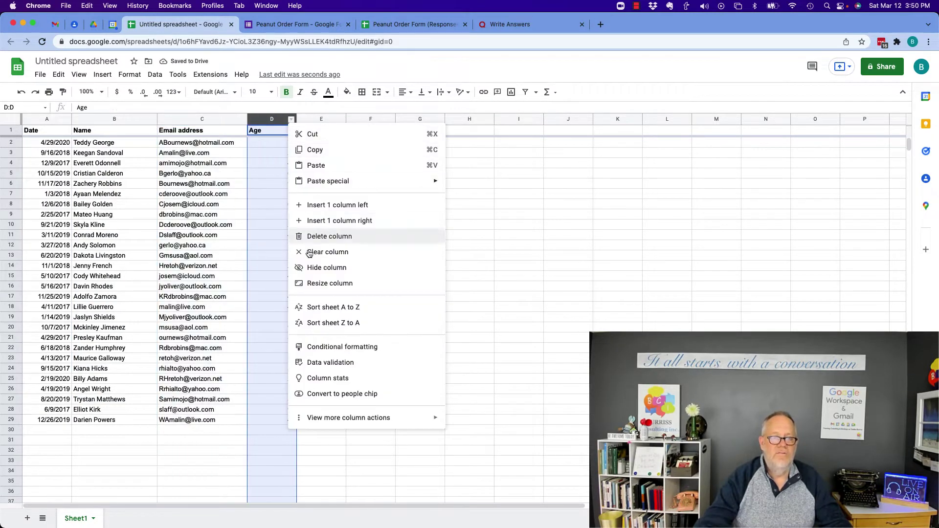
click(315, 308)
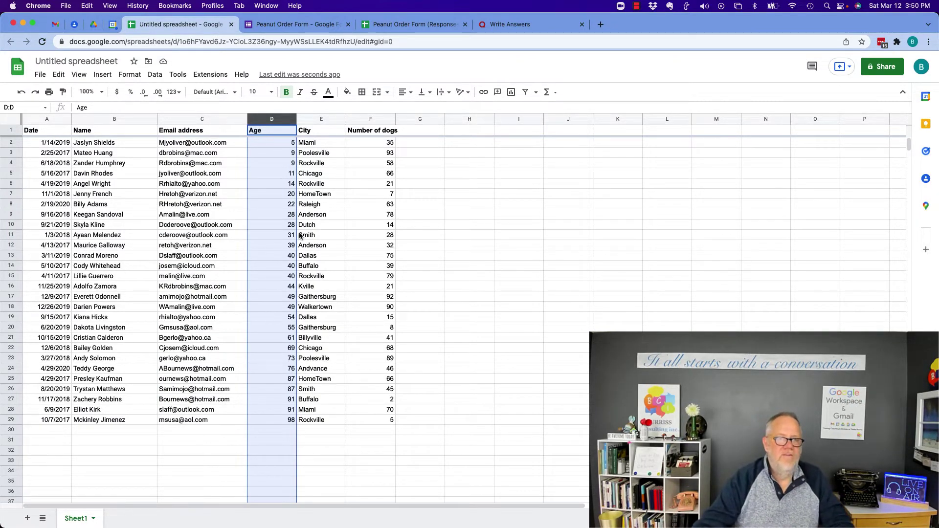
Sort the sheet A to Z by City, then by Number of dogs ascending
click(340, 119)
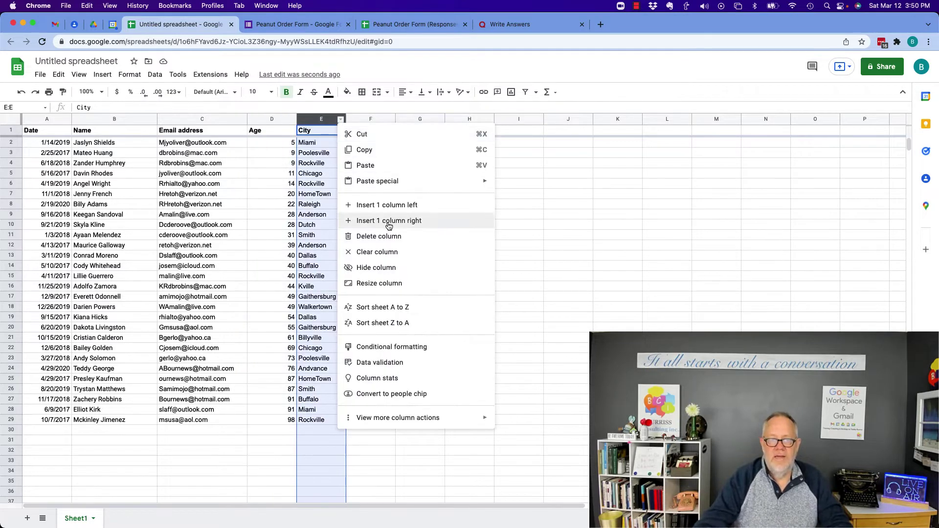
click(378, 307)
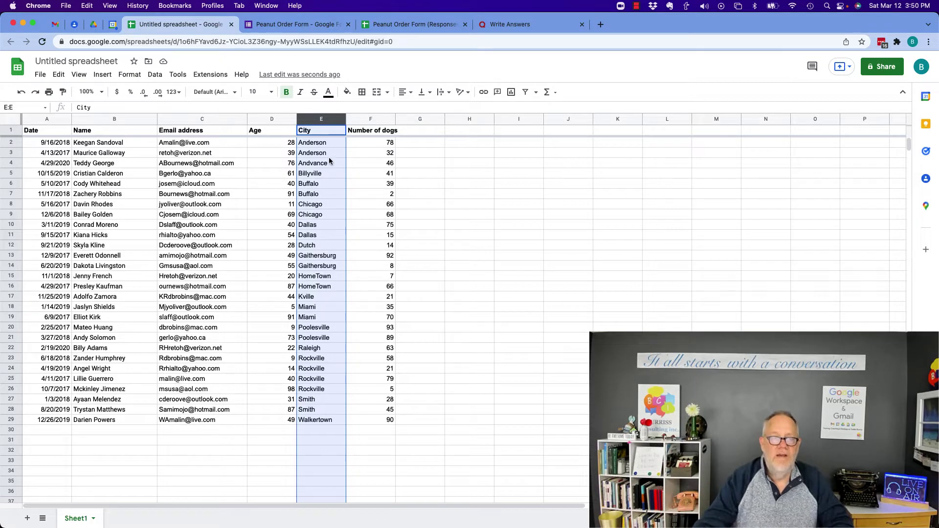
click(388, 143)
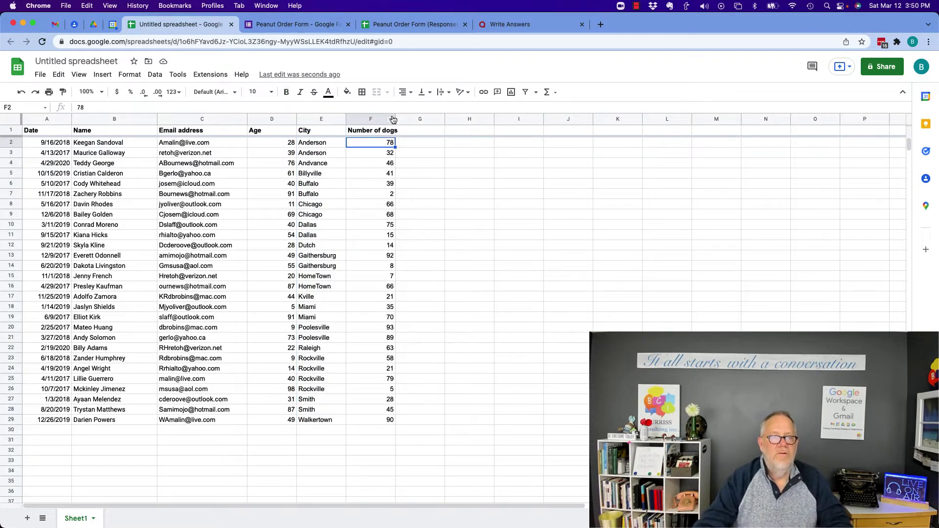
click(391, 120)
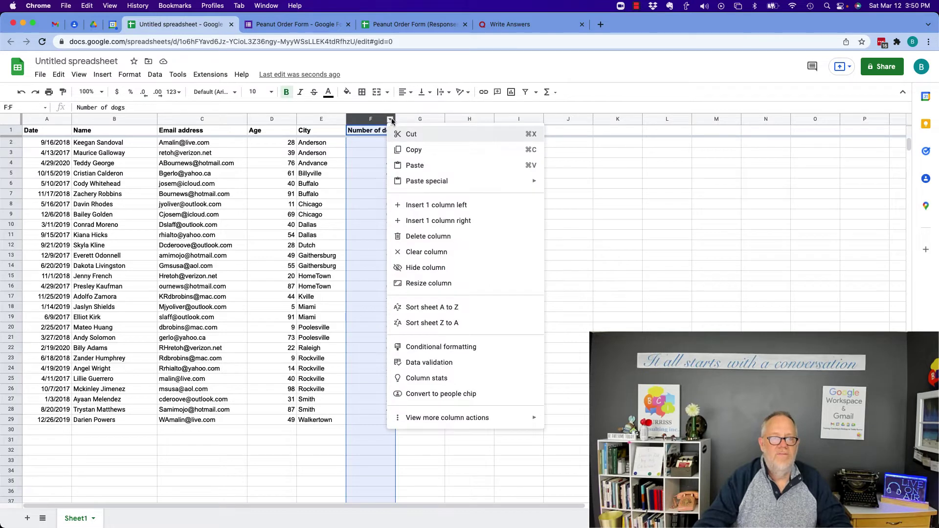
click(431, 309)
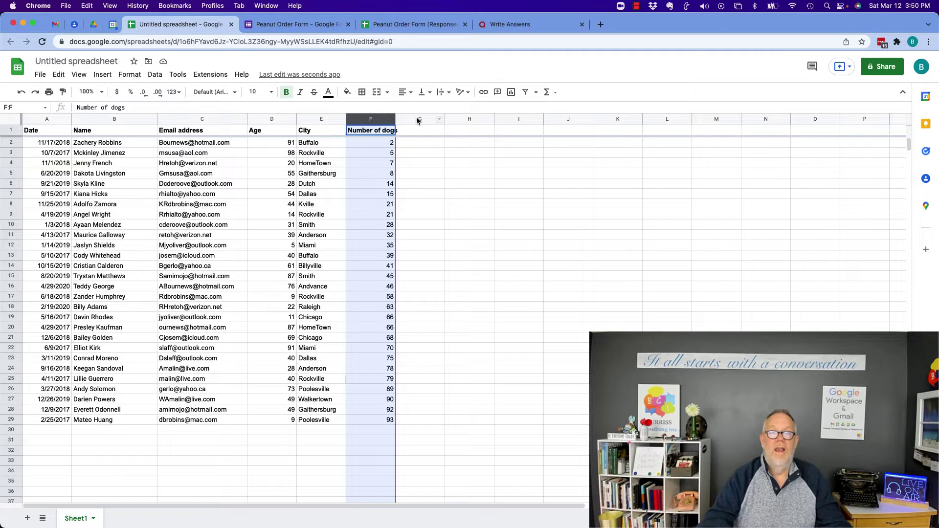
Enter a right-aligned 'len' header in cell G1
click(422, 132)
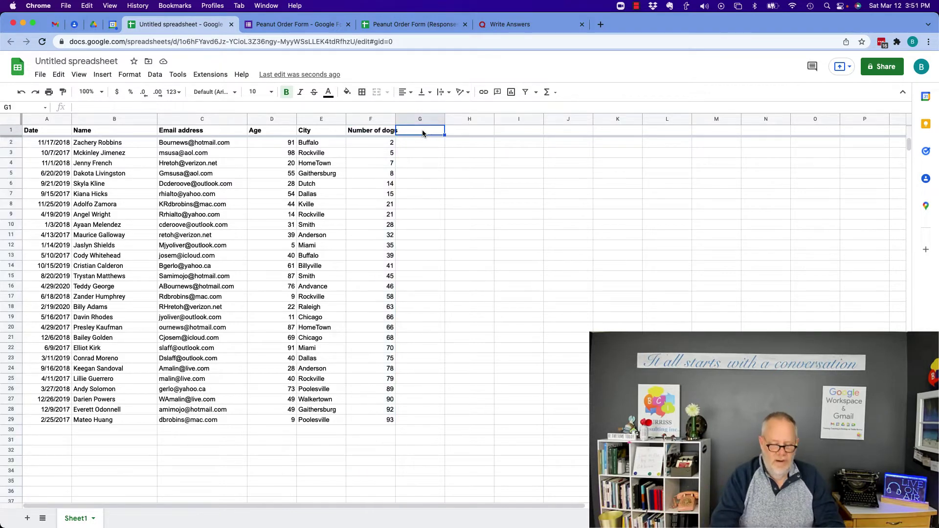
text(len)
key(Return)
key(Up)
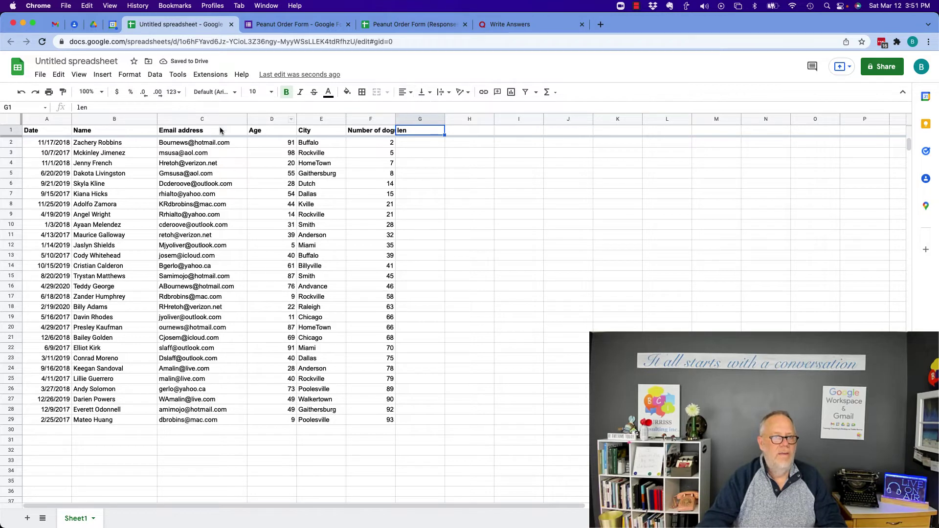
click(410, 100)
click(429, 110)
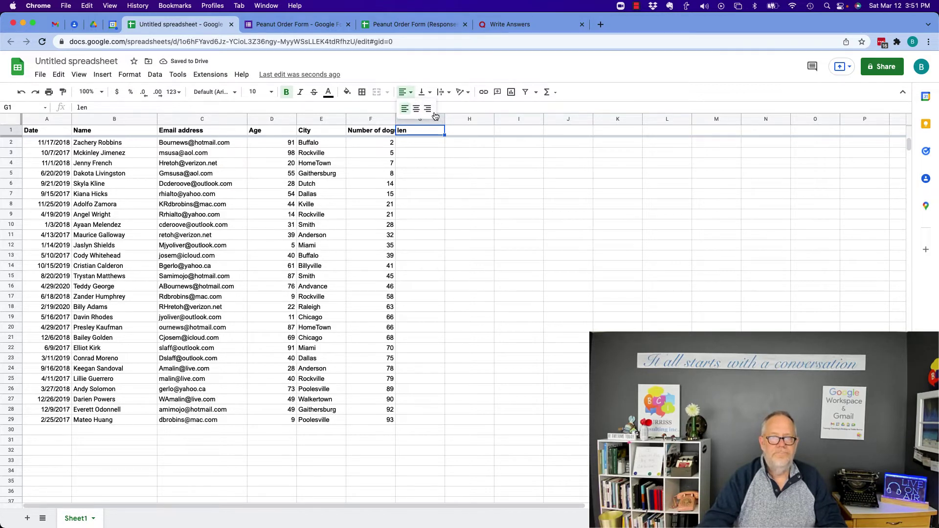
Enter =len(B2) in G2 and autofill it down all 28 rows
click(427, 142)
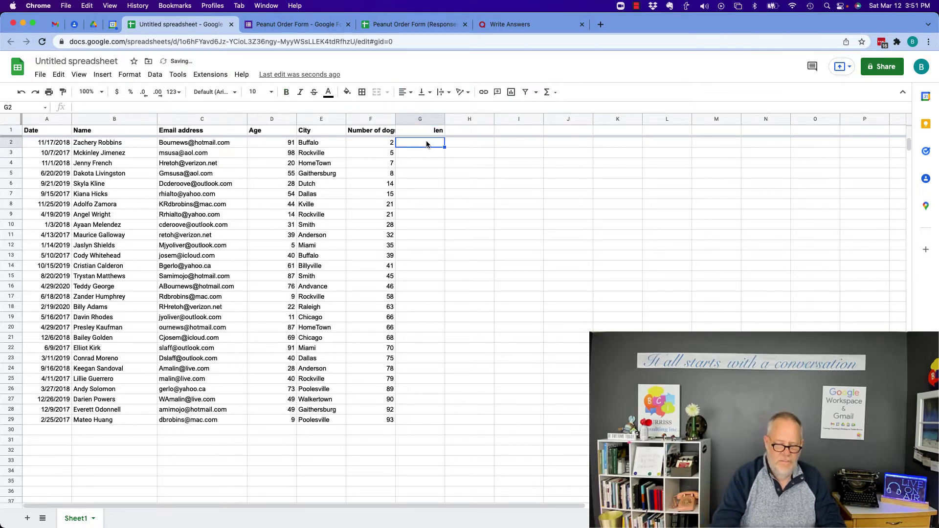
text(=len()
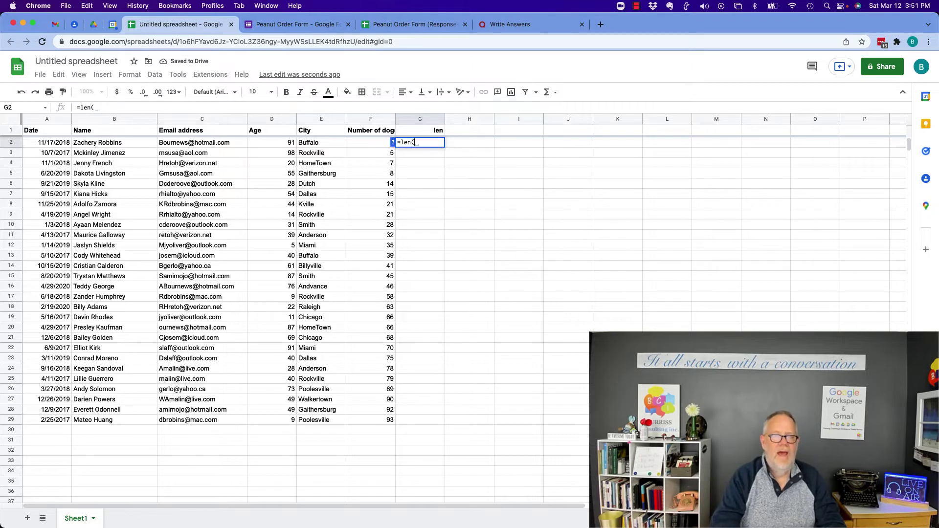
key(Left)
key(Left)
key(Left)
key(Left)
key(Left)
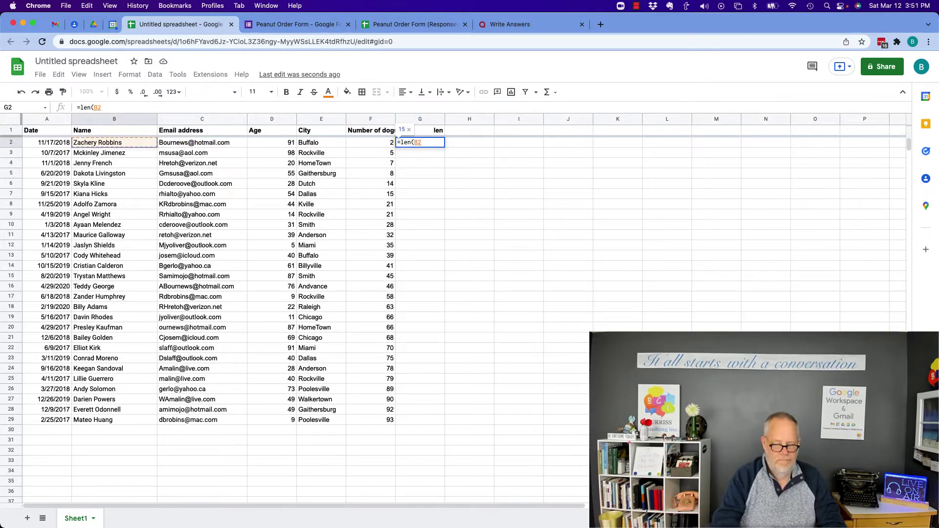
text())
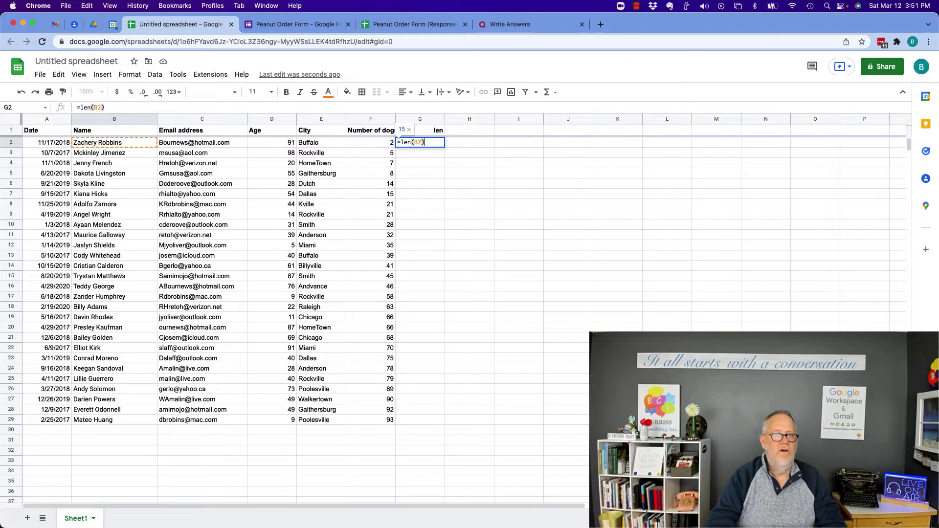
key(Return)
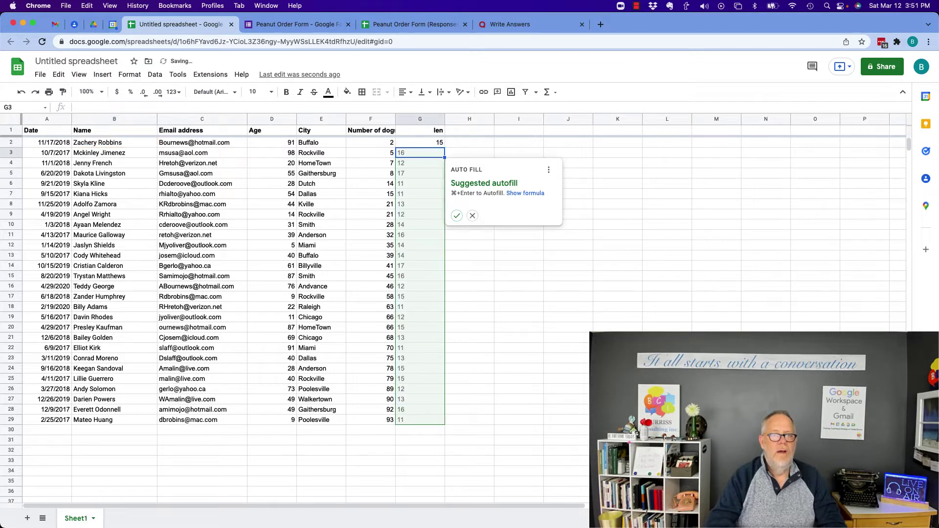
click(458, 216)
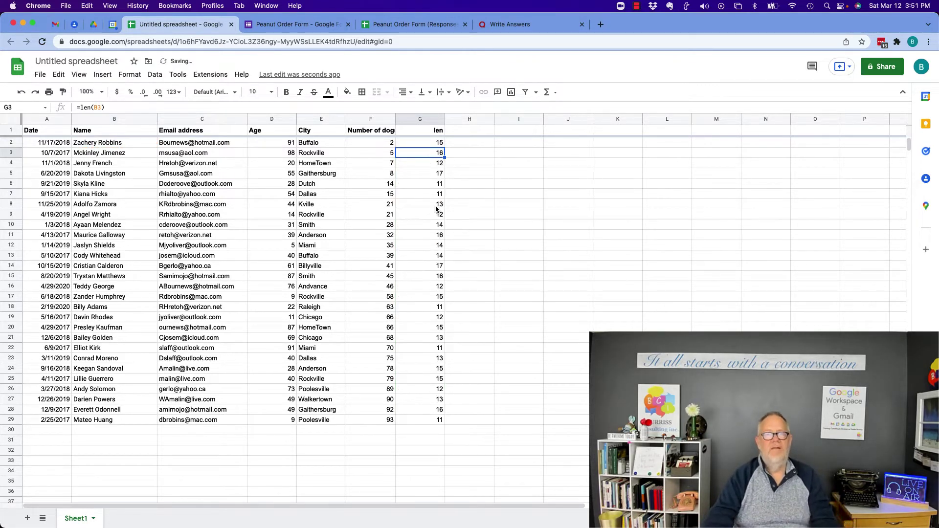
Sort the sheet by len ascending and add an 'avg age/dog' header in H1
click(440, 119)
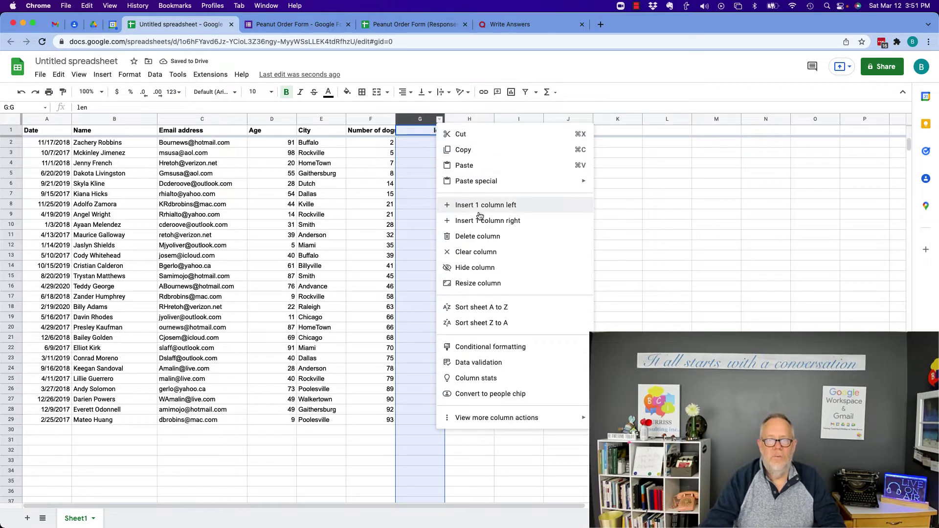
click(481, 307)
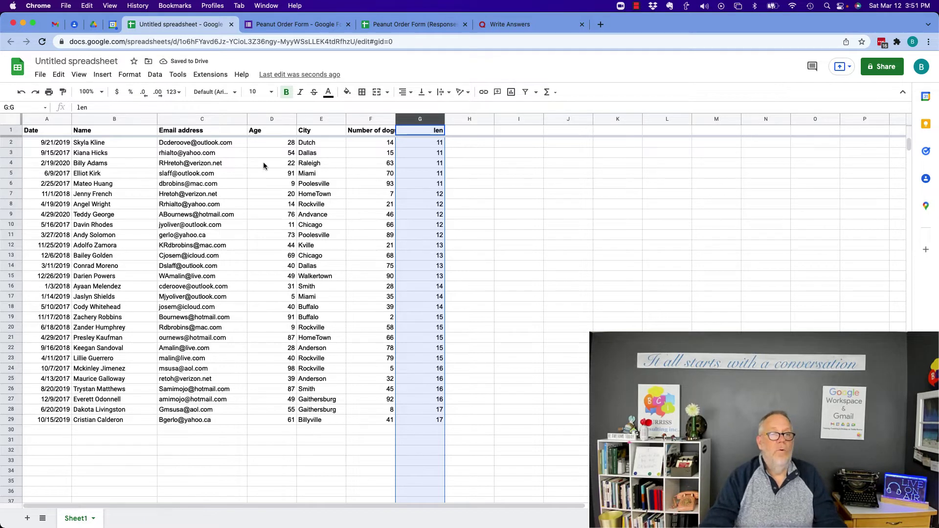
click(466, 135)
text(avg a)
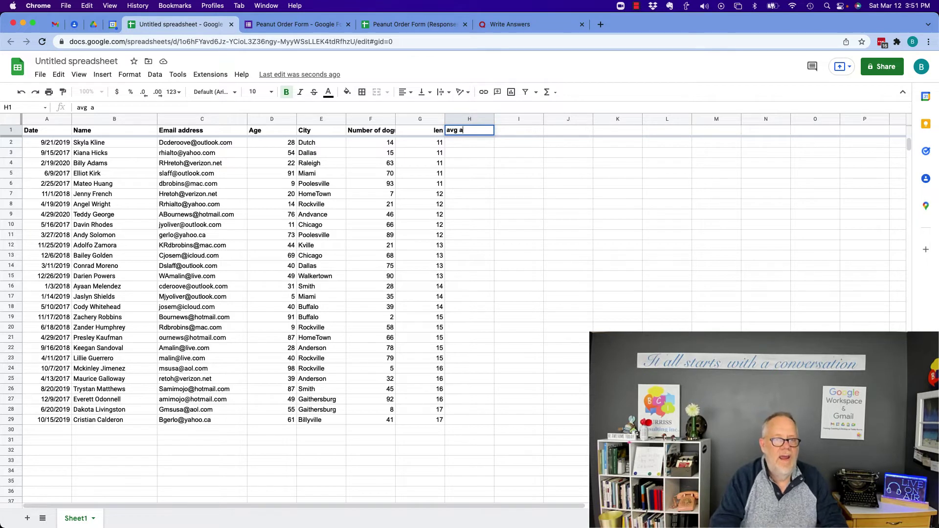
text(ge/dogs)
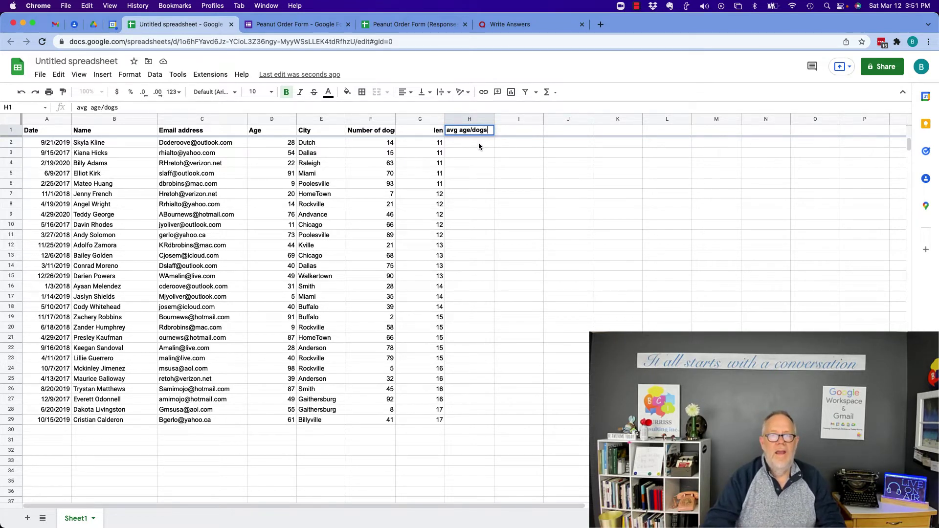
click(478, 143)
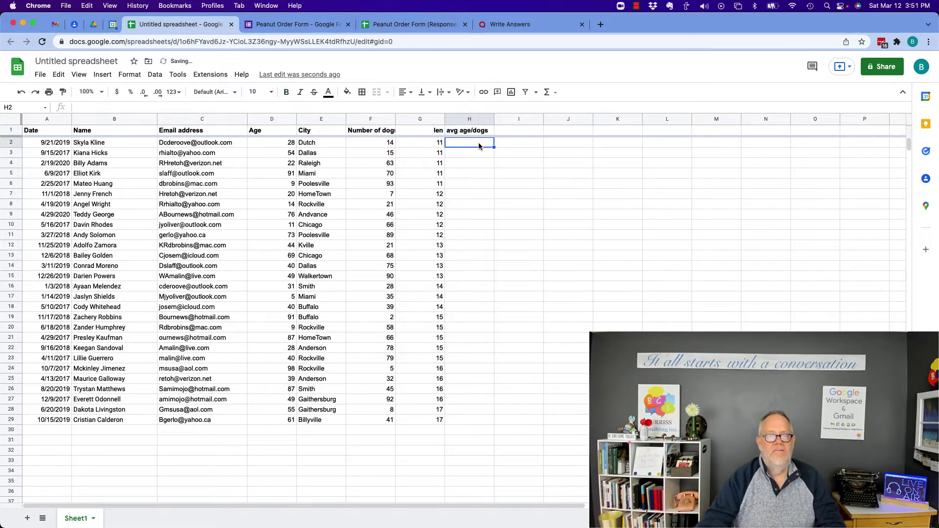
Enter =D2/F2 in H2 and autofill it down column H
text(=)
key(Left)
key(Left)
key(Left)
key(Left)
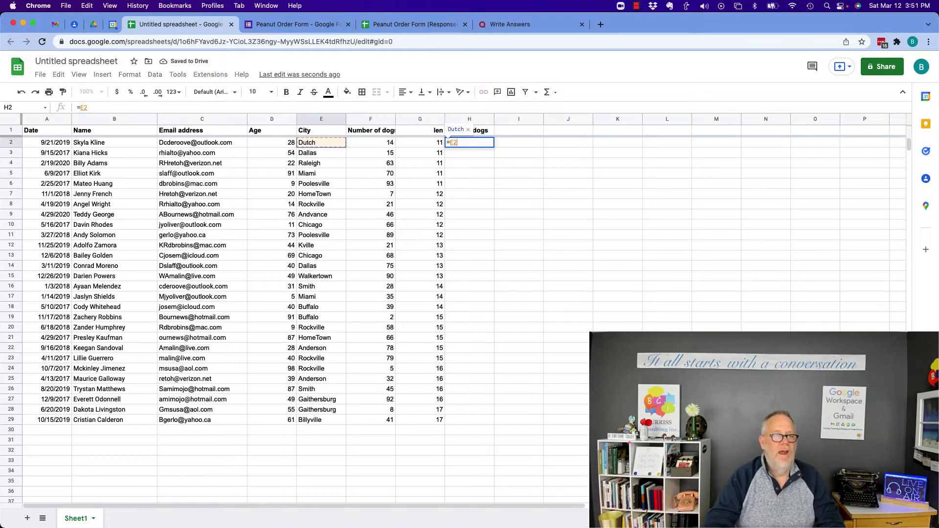
text(/)
key(Left)
key(Left)
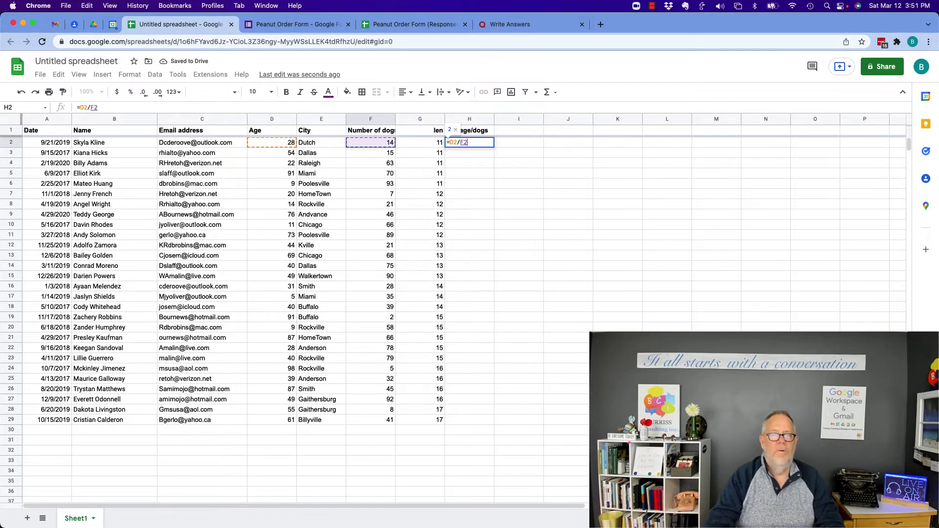
key(Return)
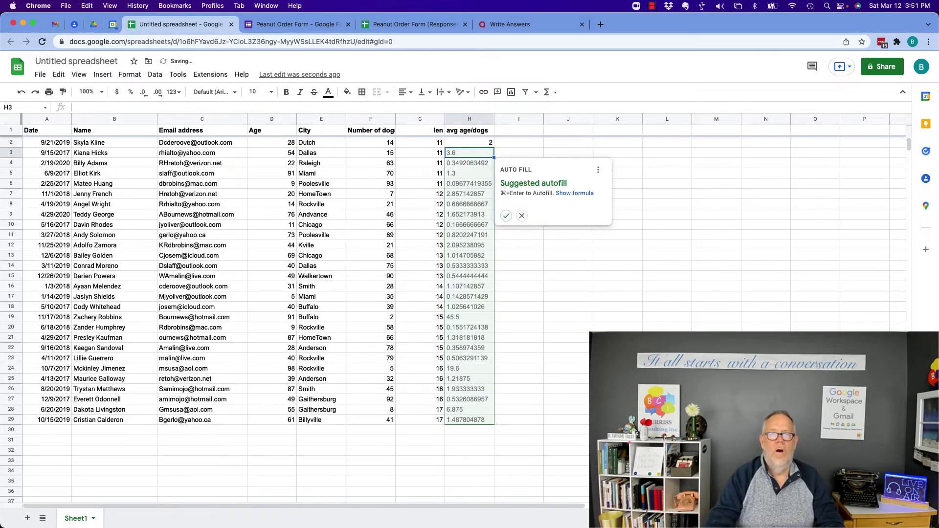
click(507, 215)
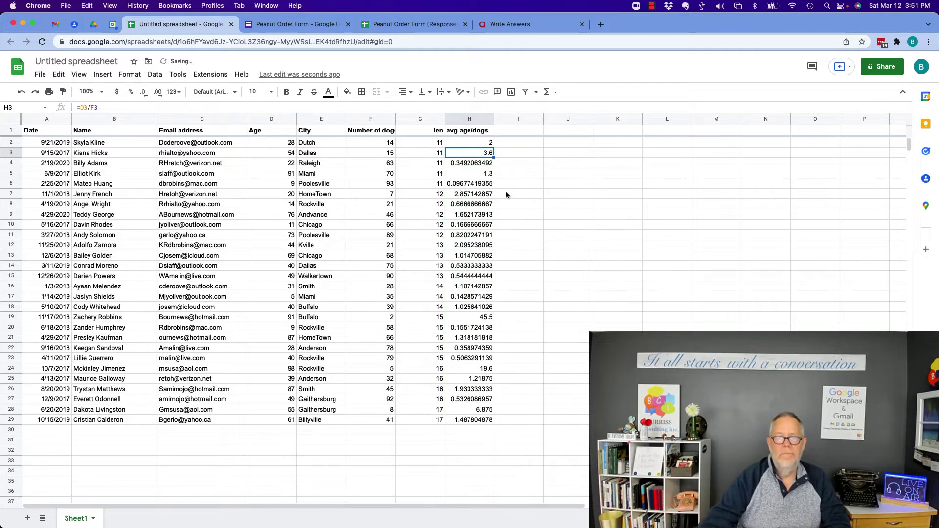
click(488, 121)
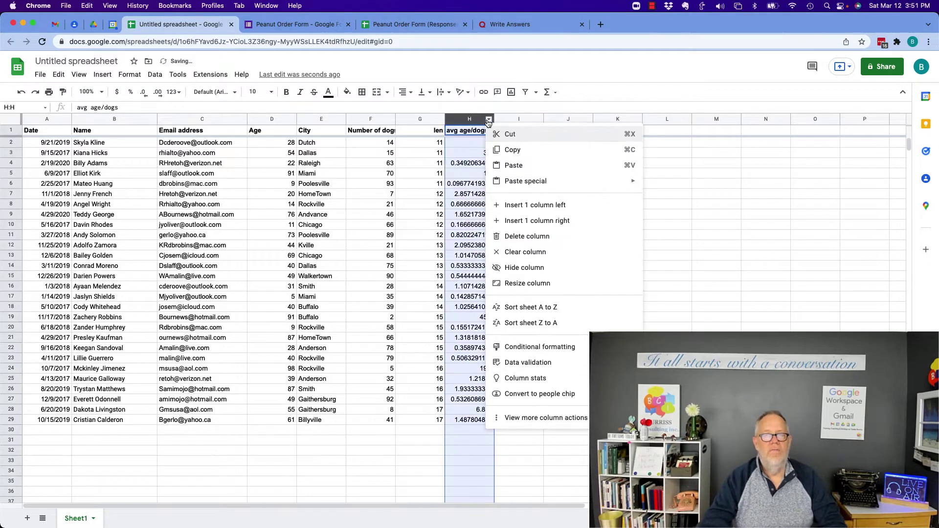
Sort the sheet A to Z by avg age/dogs, from about 0.097 to 45.5
click(520, 306)
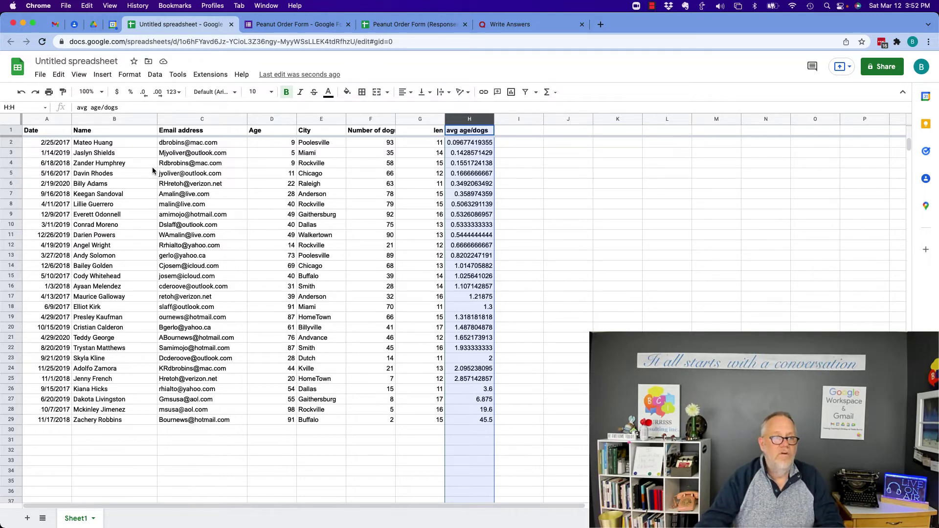
click(95, 207)
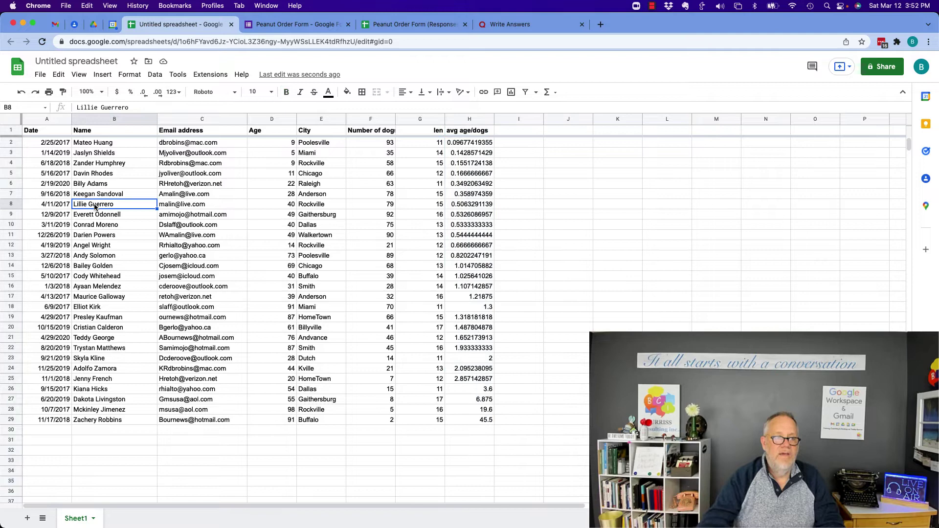
key(Left)
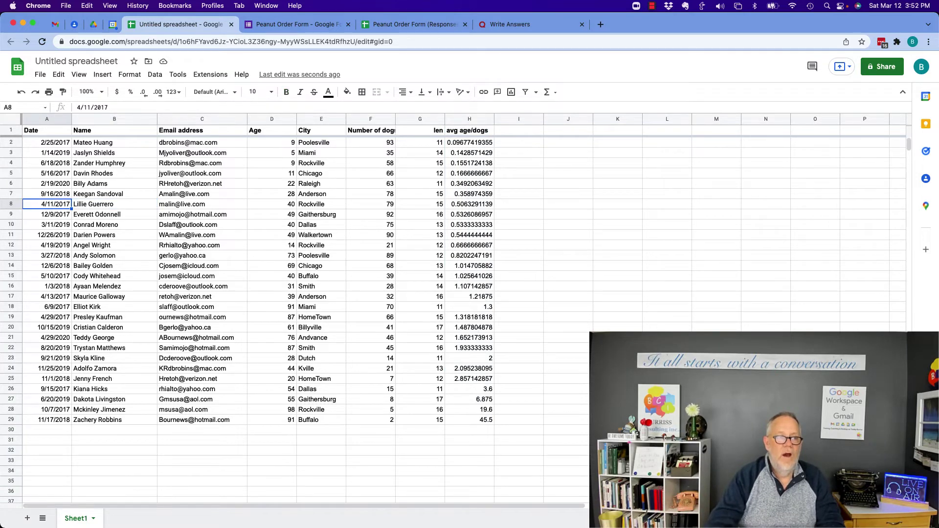
key(shift+Right)
key(shift+Right)
key(shift+Right)
key(shift+Right)
key(shift+Right)
key(shift+Right)
key(shift+Right)
key(shift+Down)
key(shift+Down)
key(shift+Down)
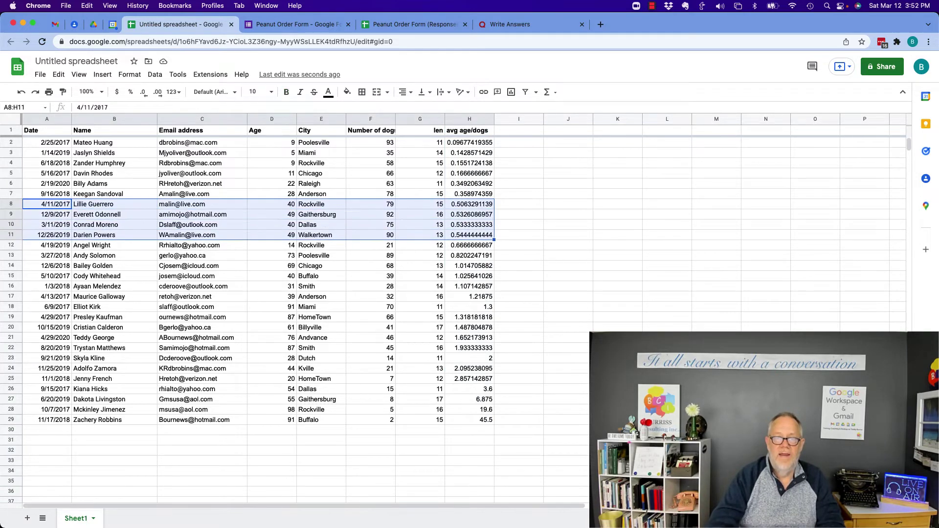
key(shift+Down)
key(shift+Down)
key(shift+Down)
key(shift+Down)
key(shift+Down)
key(shift+Down)
key(shift+Down)
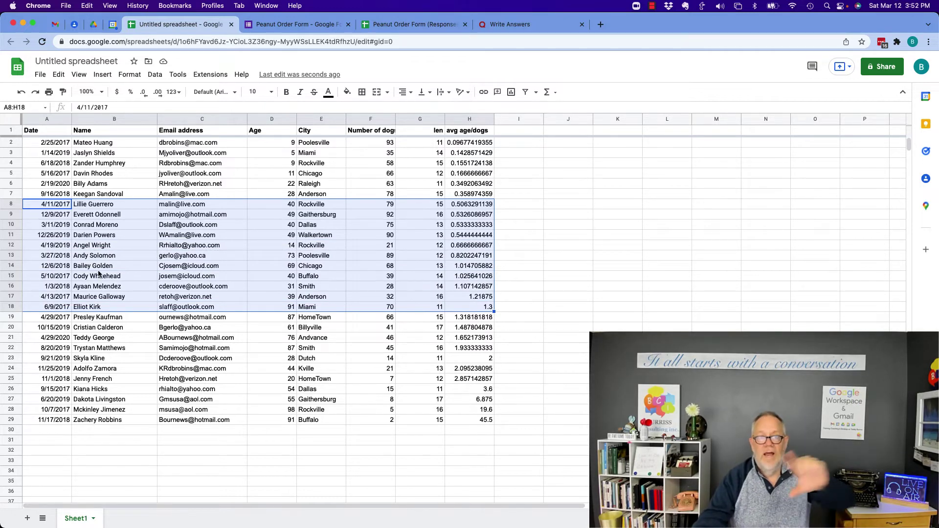
click(154, 75)
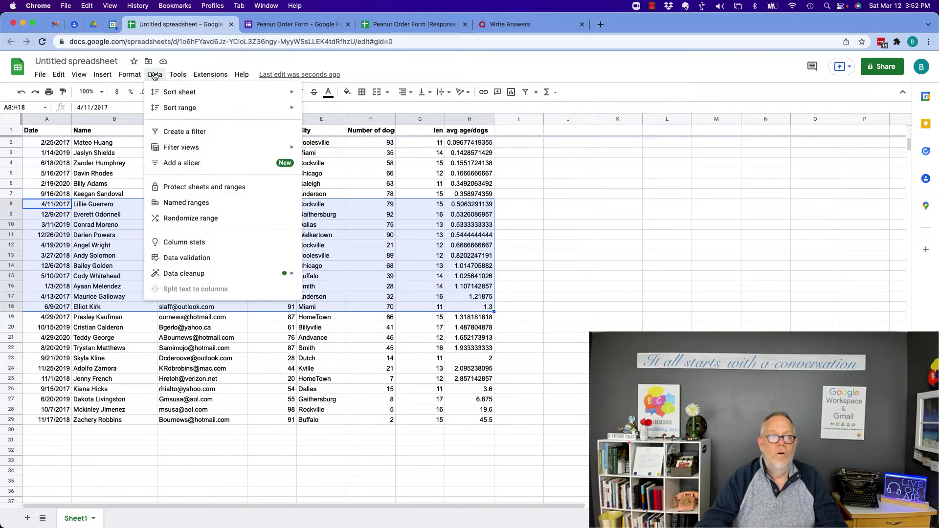
mouse_move(181, 110)
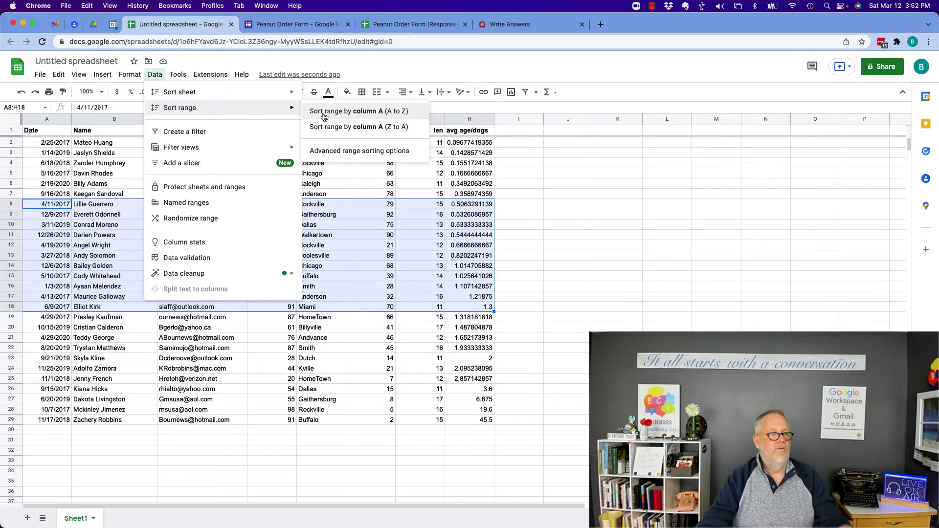
click(341, 152)
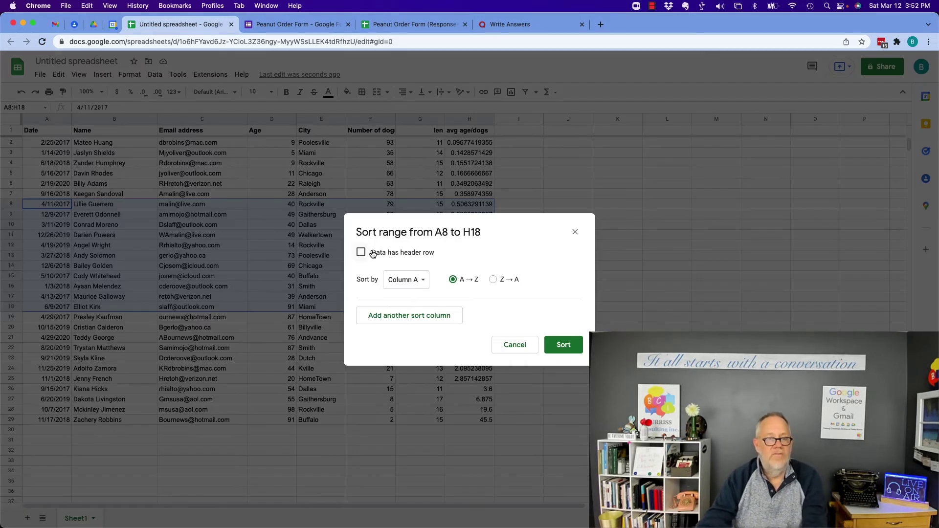
click(423, 285)
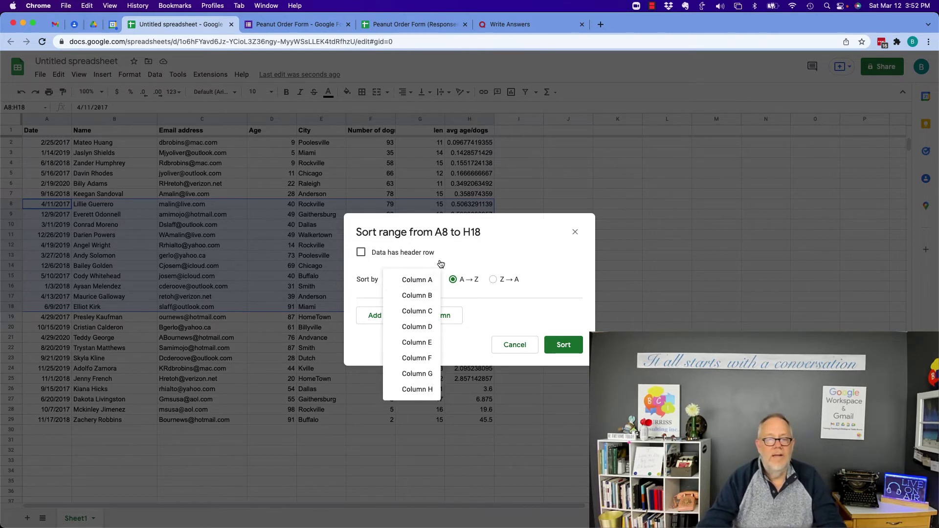
click(458, 258)
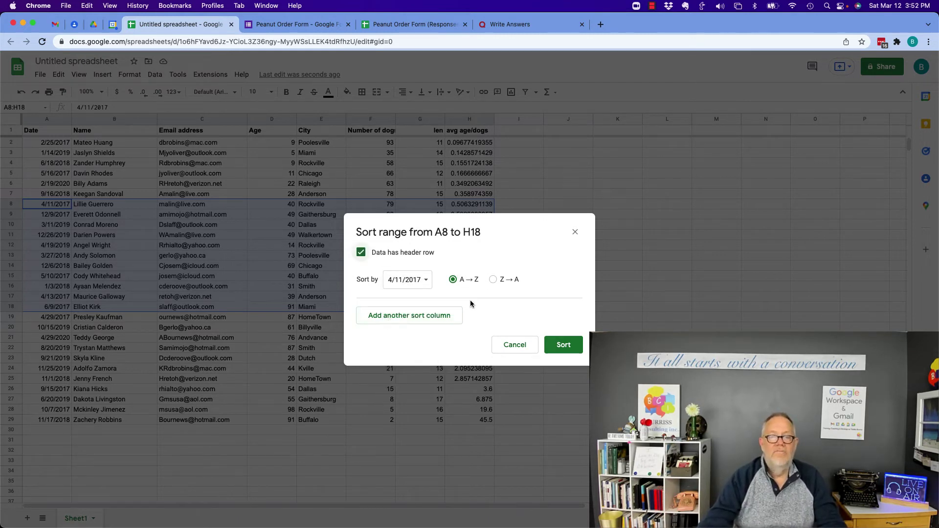
click(514, 345)
click(518, 173)
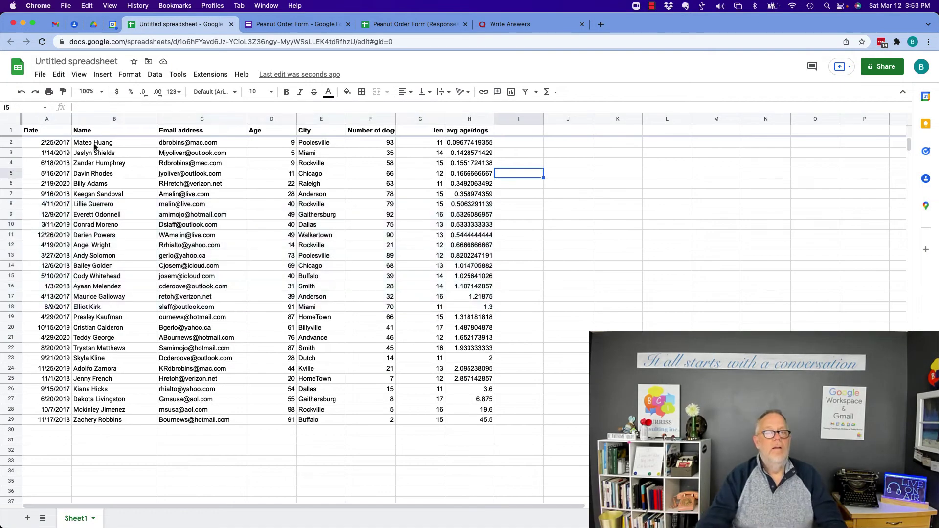
Select A1:H29 and start an advanced range sort with a header row, primarily by City
drag(48, 131, 470, 420)
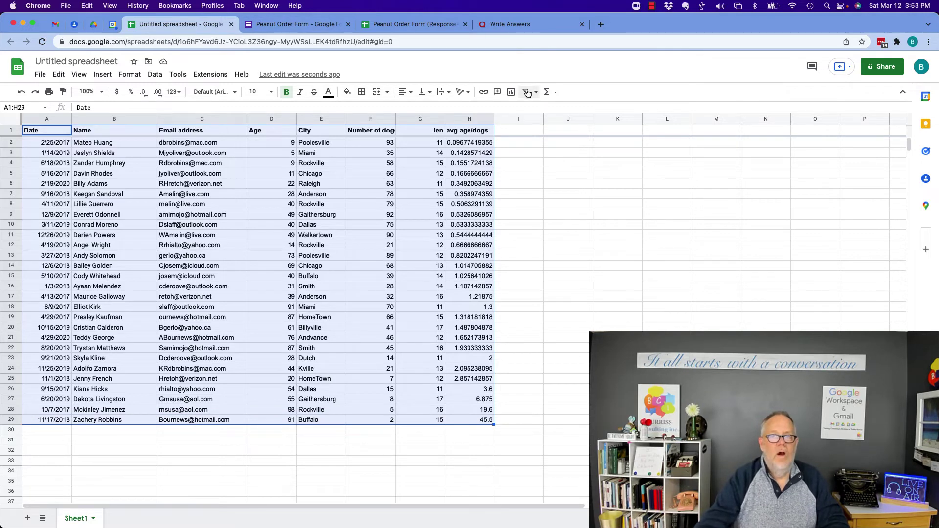
click(152, 74)
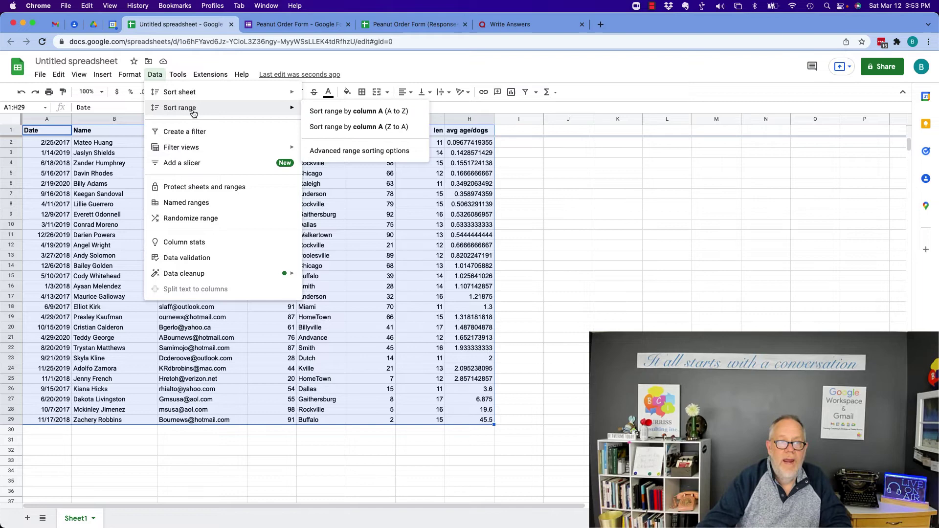
click(358, 151)
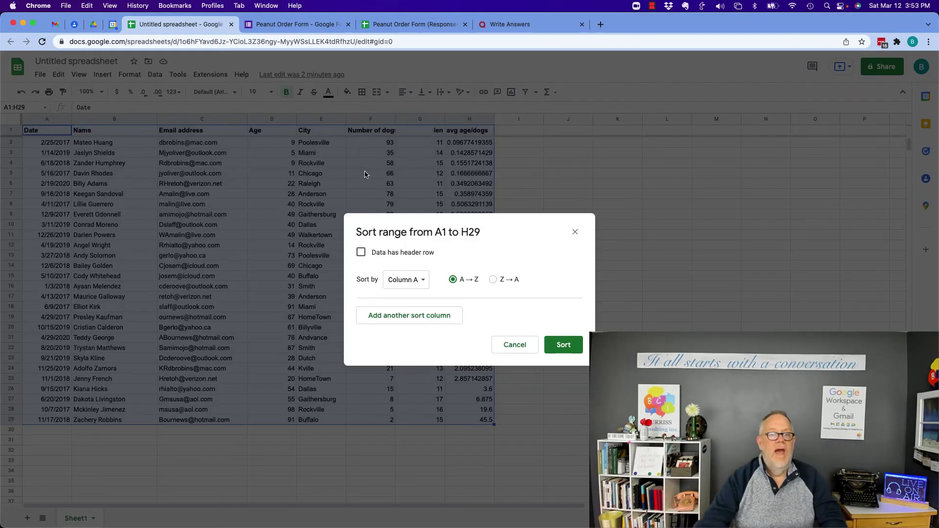
click(362, 252)
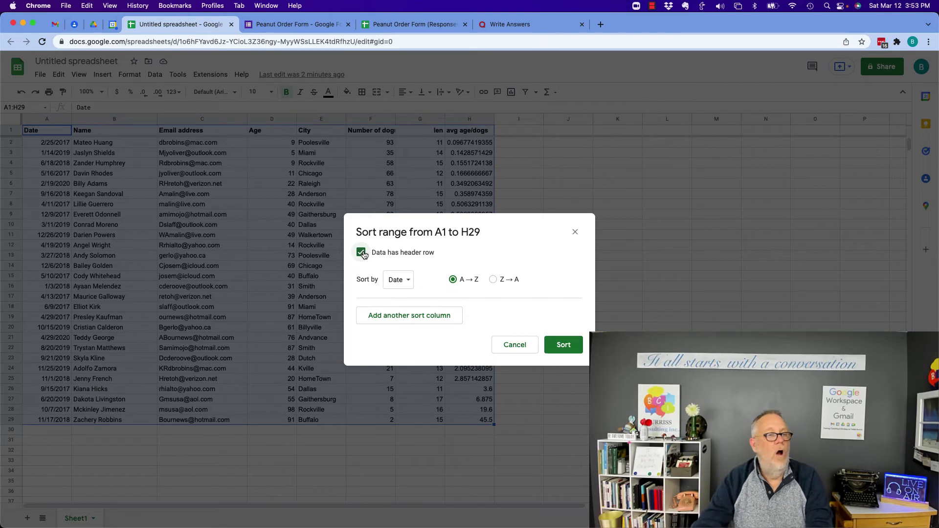
click(404, 284)
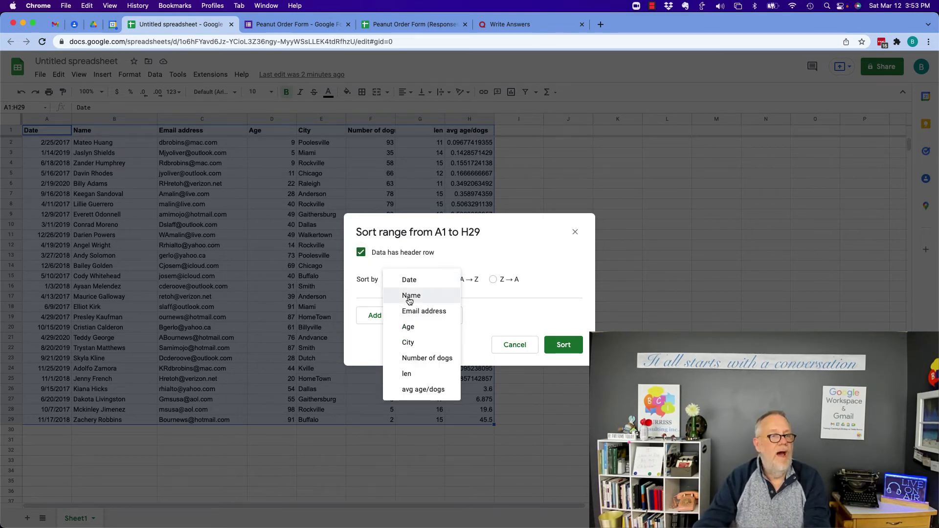
click(409, 343)
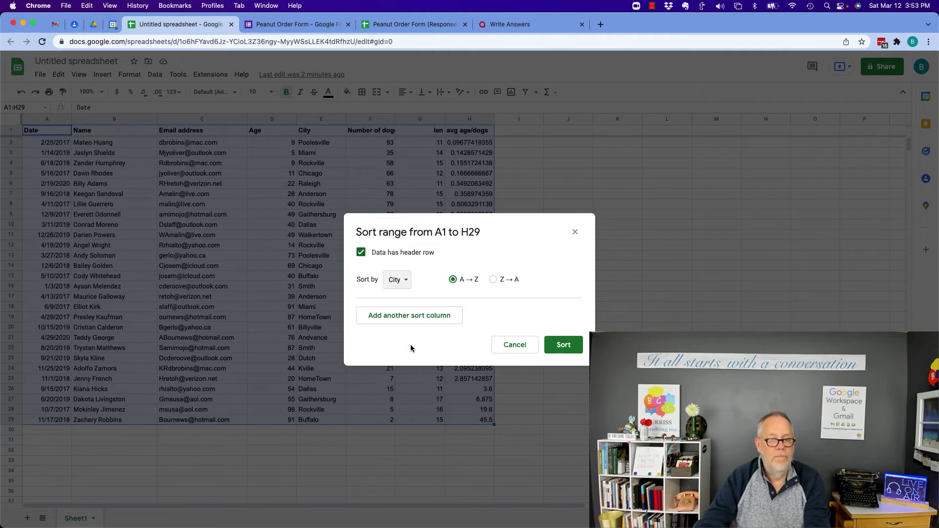
Add Age A→Z and Number of dogs Z→A, set City Z→A, and apply the sort
click(413, 318)
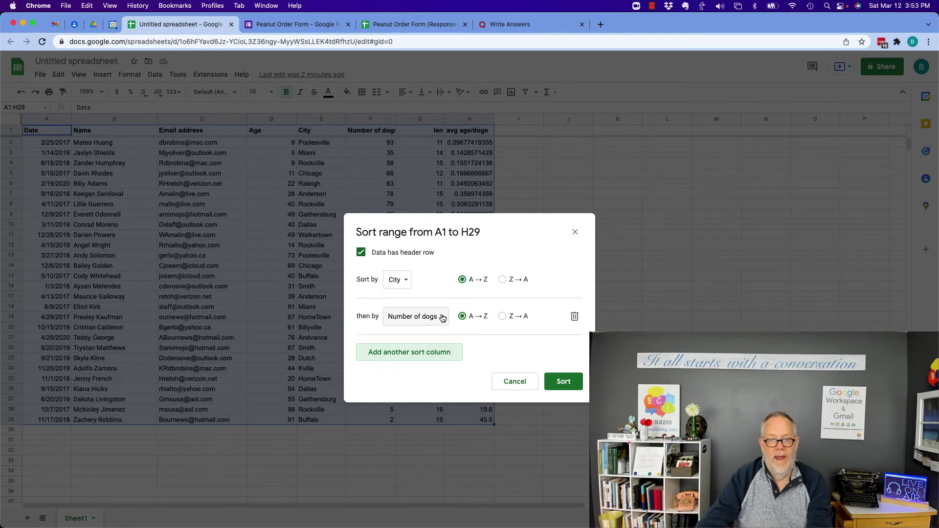
click(442, 318)
click(420, 283)
click(413, 350)
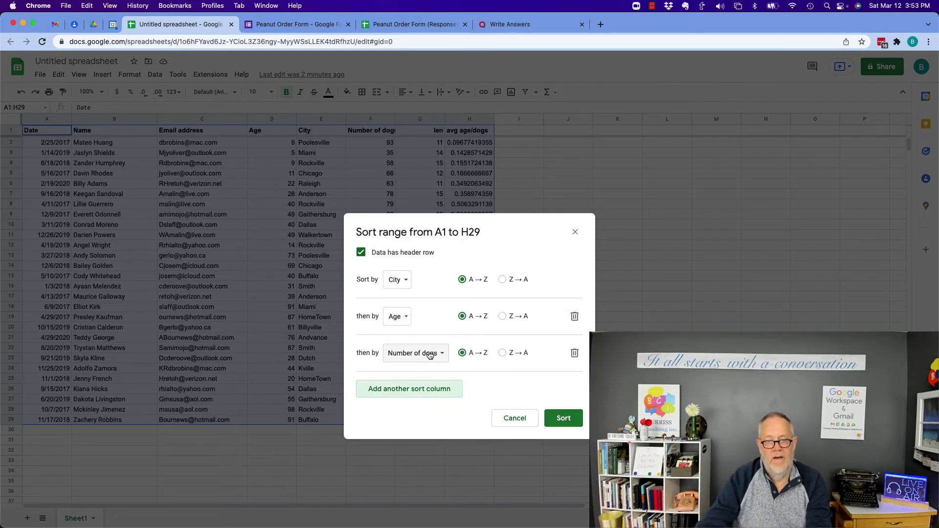
click(430, 353)
click(433, 356)
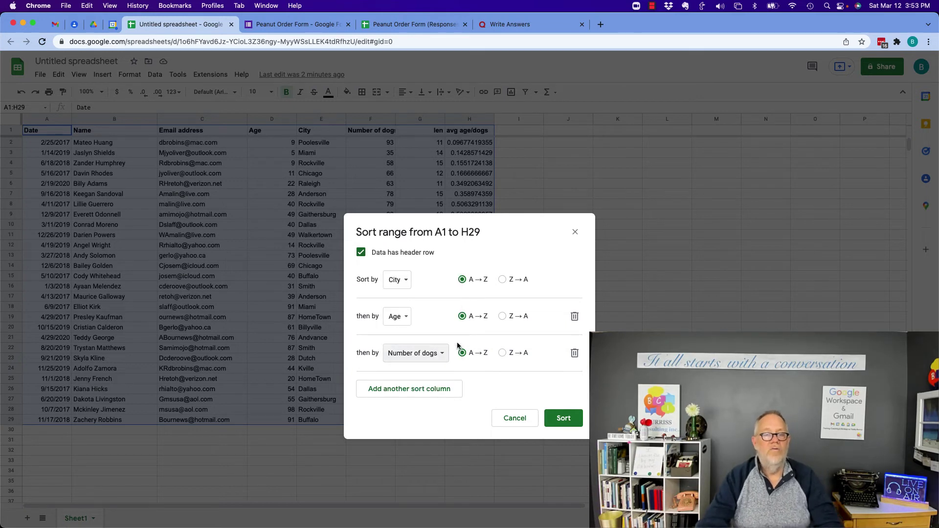
click(502, 280)
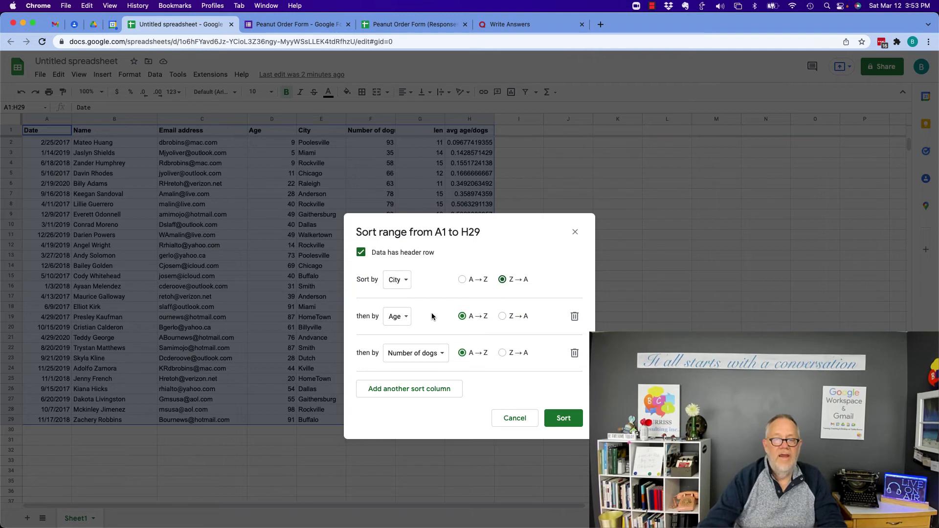
click(502, 353)
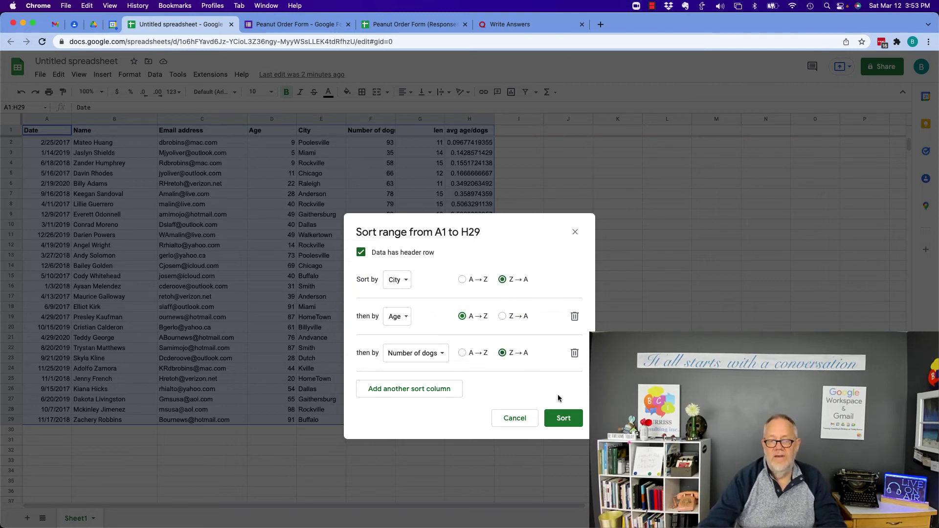
click(565, 418)
click(587, 277)
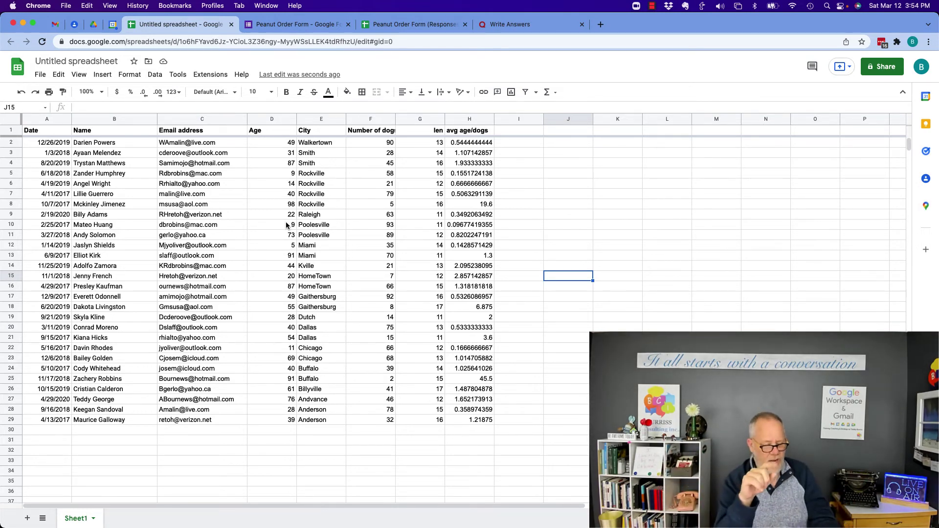
Undo the three-column sort, redo it, then undo it again to restore avg age/dogs order
key(super+alt+shift+1)
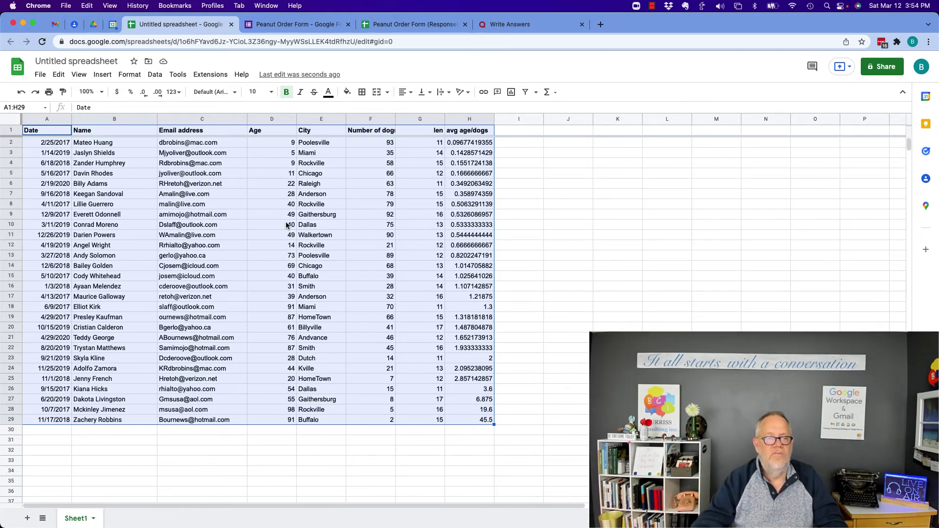
key(super+alt+shift+2)
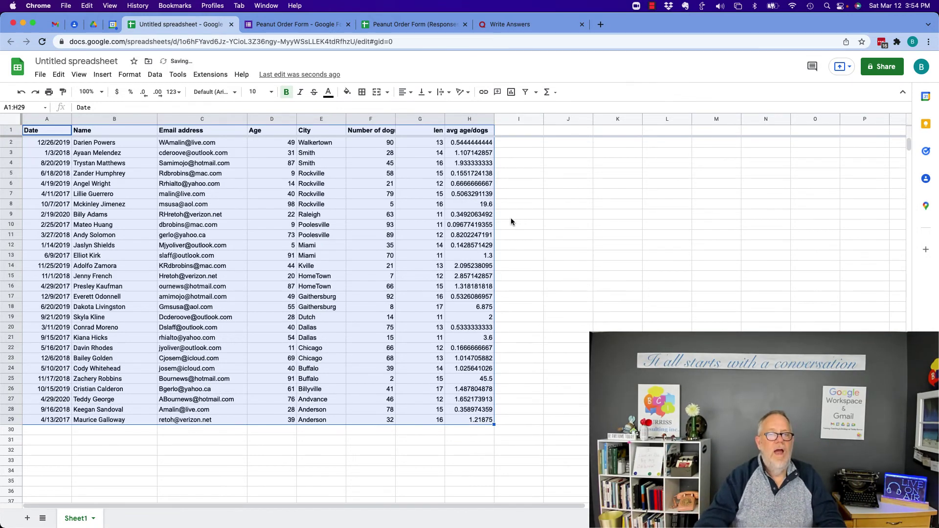
click(511, 215)
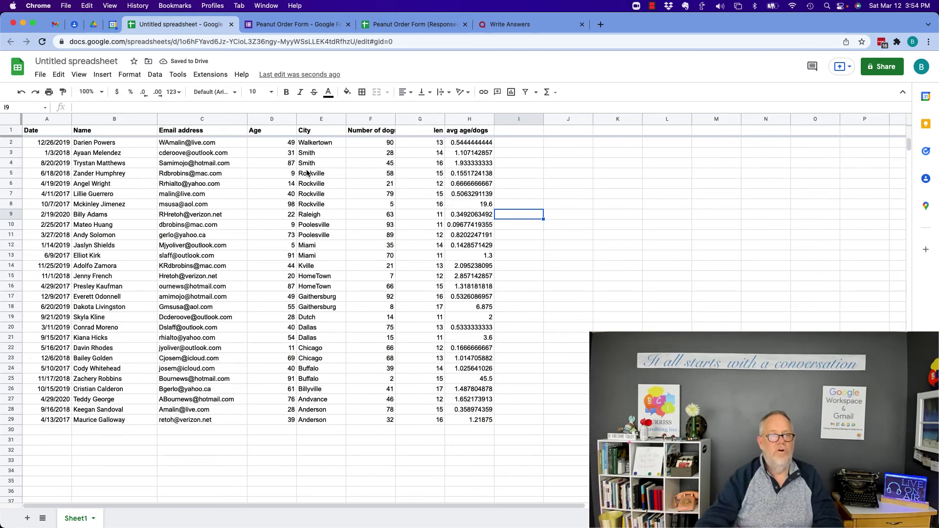
key(super+alt+shift+3)
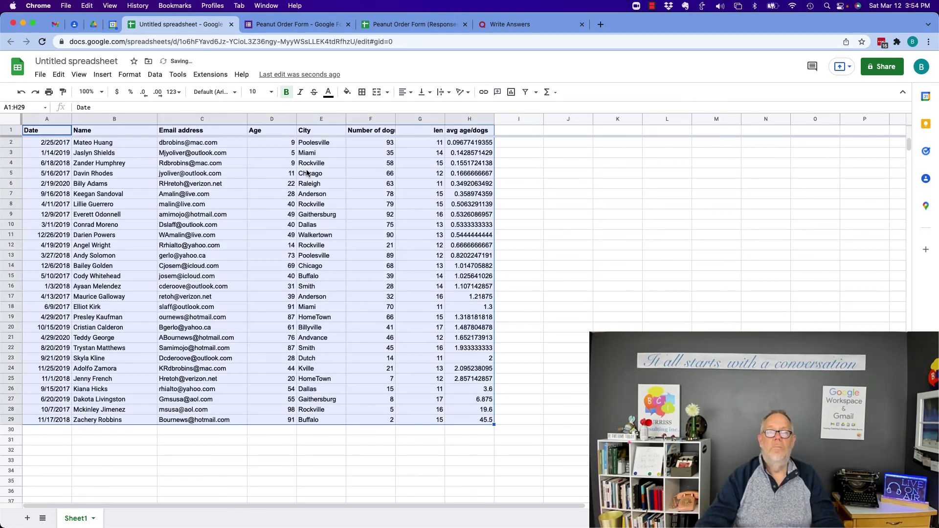